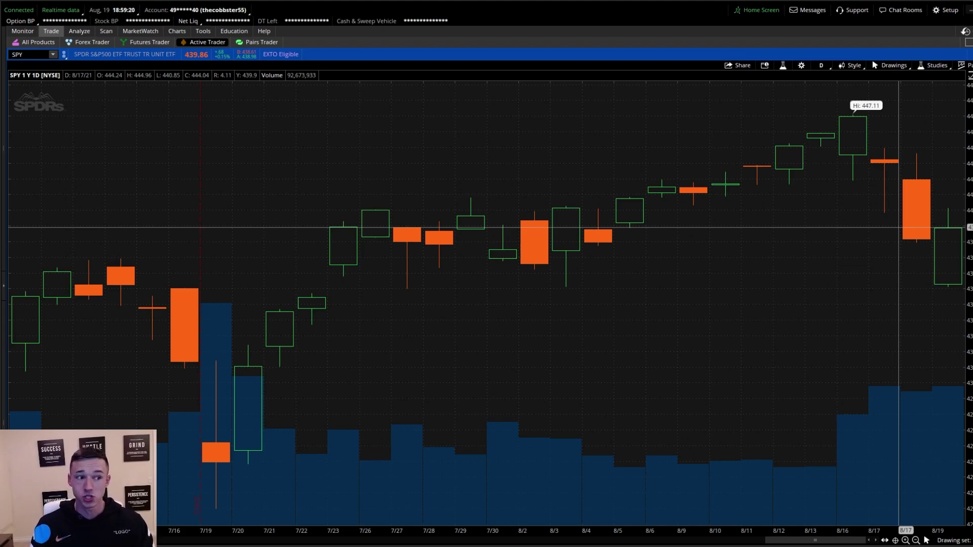
- Replace TSLA with SPY on All Products and collapse the Underlying and Trade Grid sections
{"action": "scroll", "coordinate": [844, 269], "scroll_direction": "down", "scroll_amount": 5}
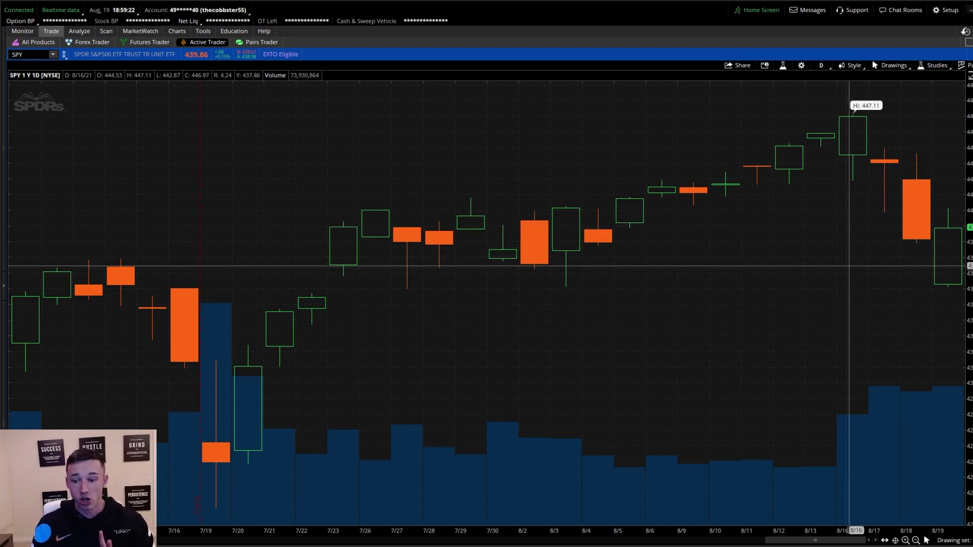
{"action": "left_click", "coordinate": [45, 41]}
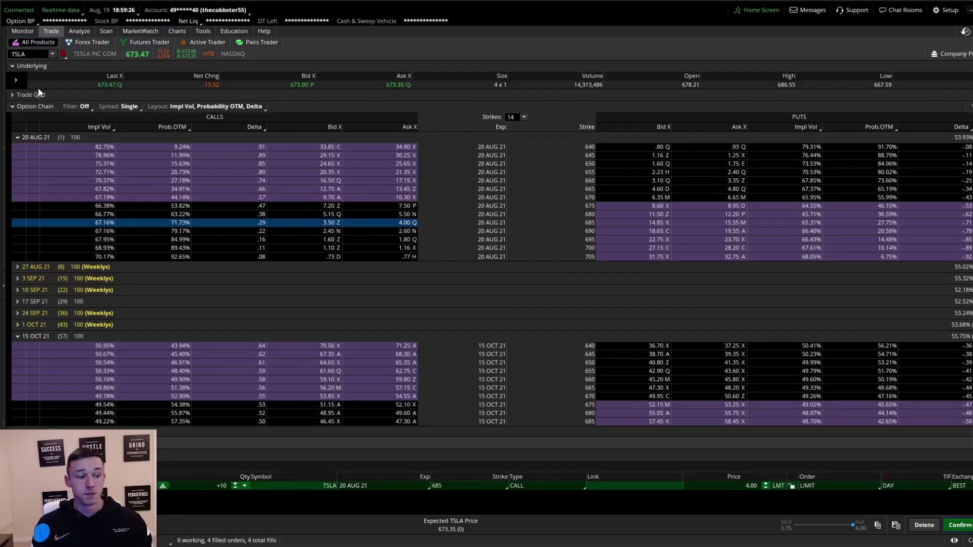
{"action": "left_click", "coordinate": [29, 53]}
{"action": "type", "text": "SPY"}
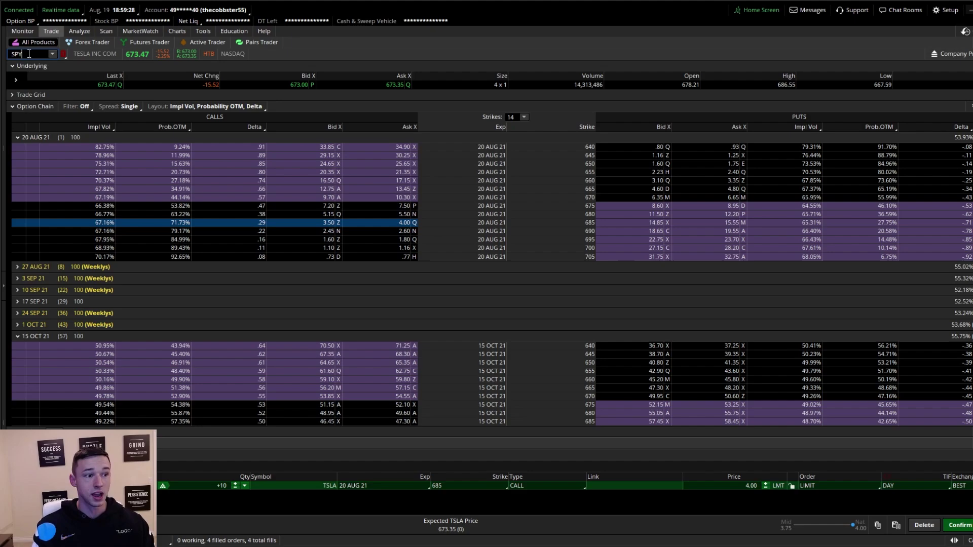
{"action": "key", "text": "Return"}
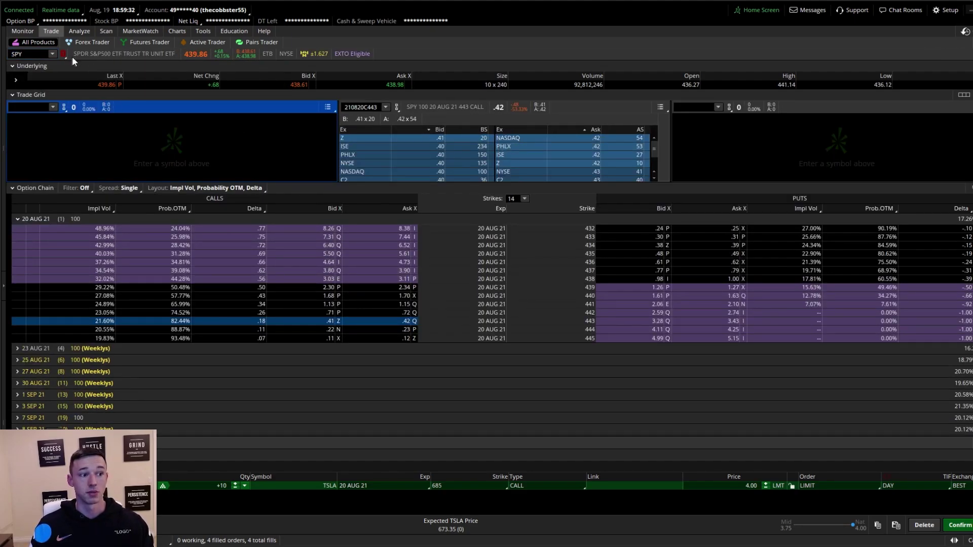
{"action": "left_click", "coordinate": [29, 66]}
{"action": "left_click", "coordinate": [29, 77]}
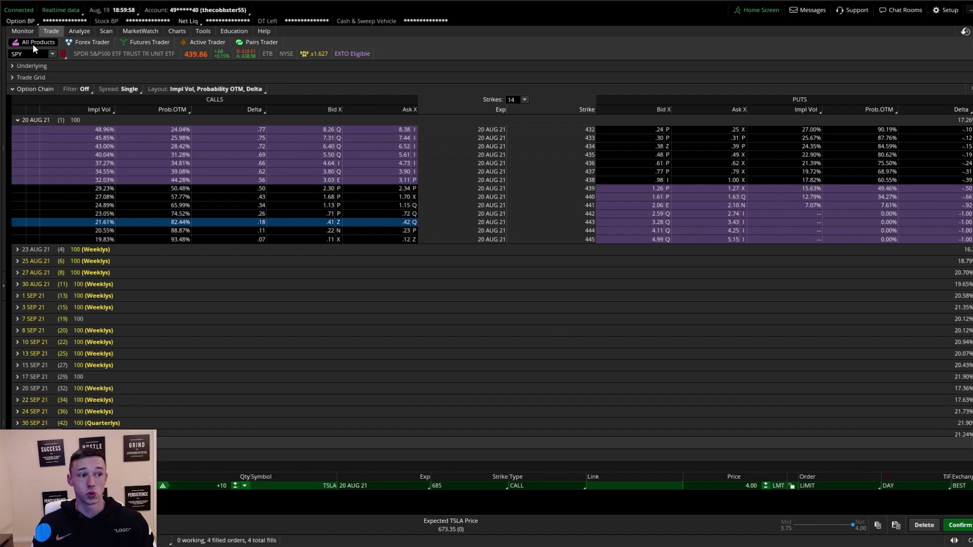
- Switch to Active Trader and apply the 1x2 grid layout, adding an empty right panel
{"action": "left_click", "coordinate": [193, 42]}
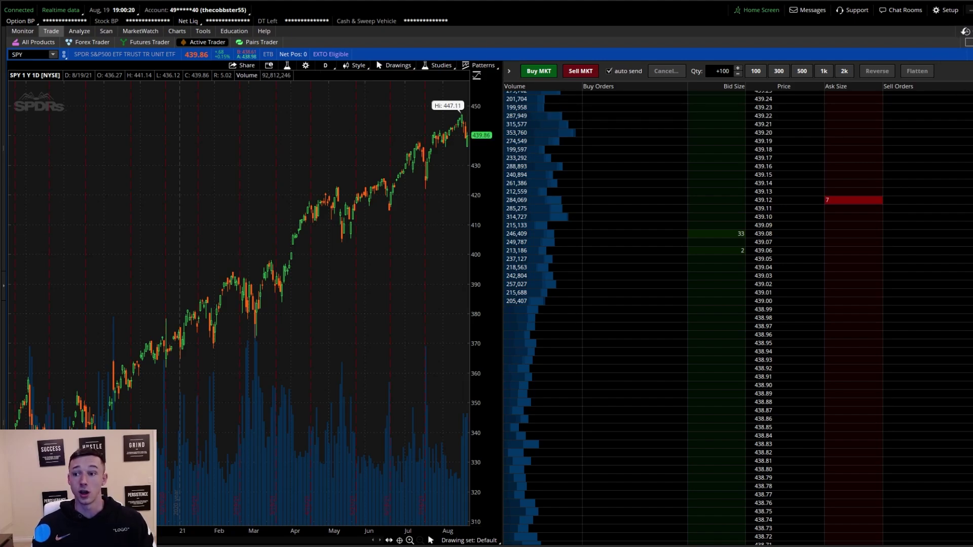
{"action": "left_click", "coordinate": [968, 43]}
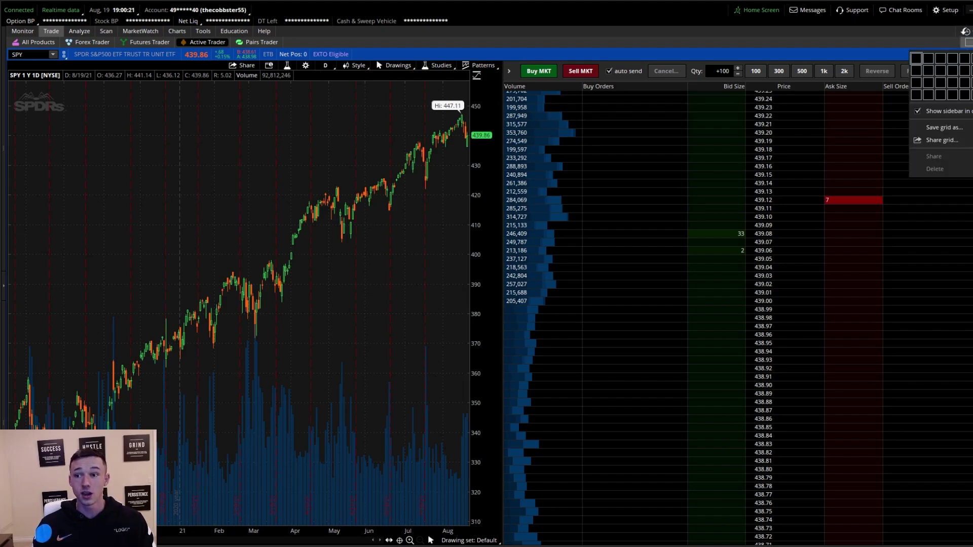
{"action": "left_click", "coordinate": [931, 59]}
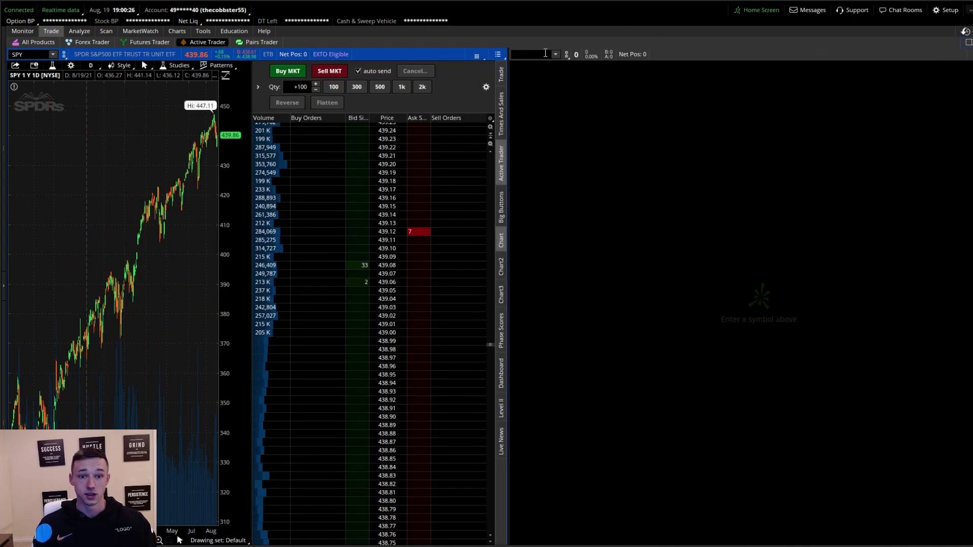
- Load SPY into the empty right panel
{"action": "left_click", "coordinate": [545, 53]}
{"action": "type", "text": "SPY"}
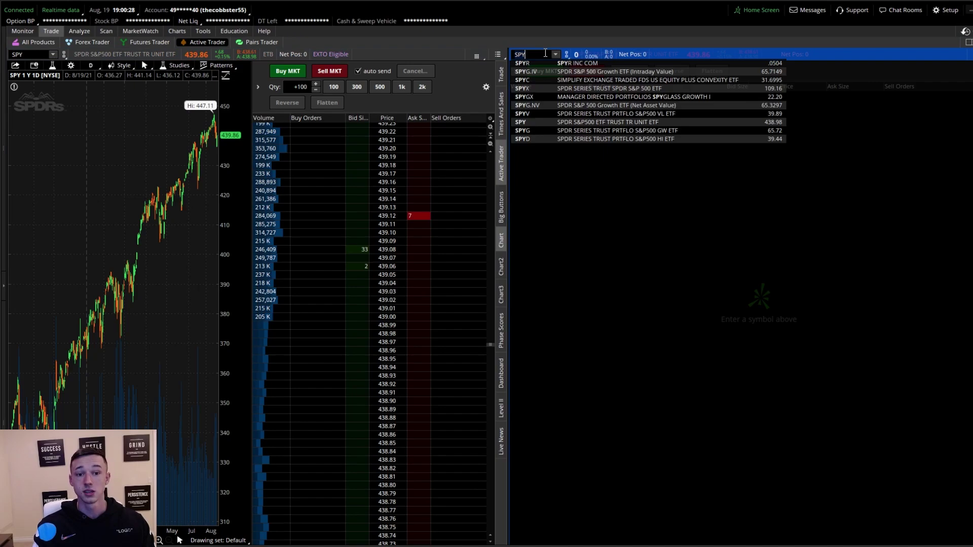
{"action": "key", "text": "Return"}
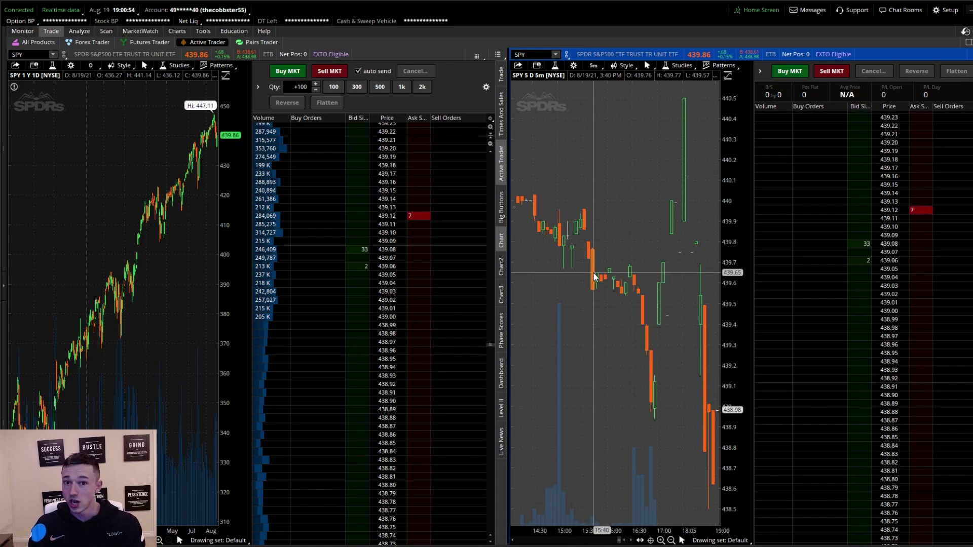
- Link the right SPY panel to the Red symbol-link group
{"action": "left_click", "coordinate": [567, 54]}
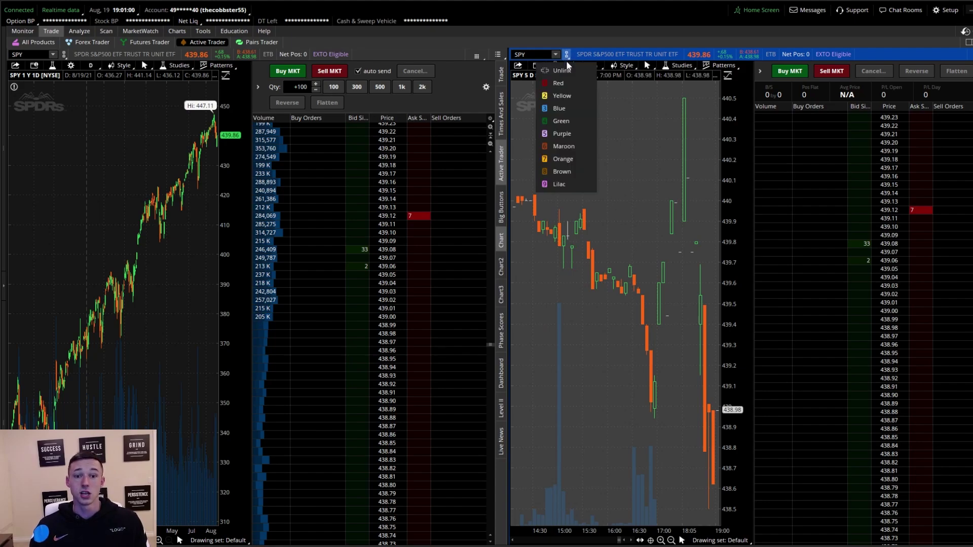
{"action": "left_click", "coordinate": [574, 87]}
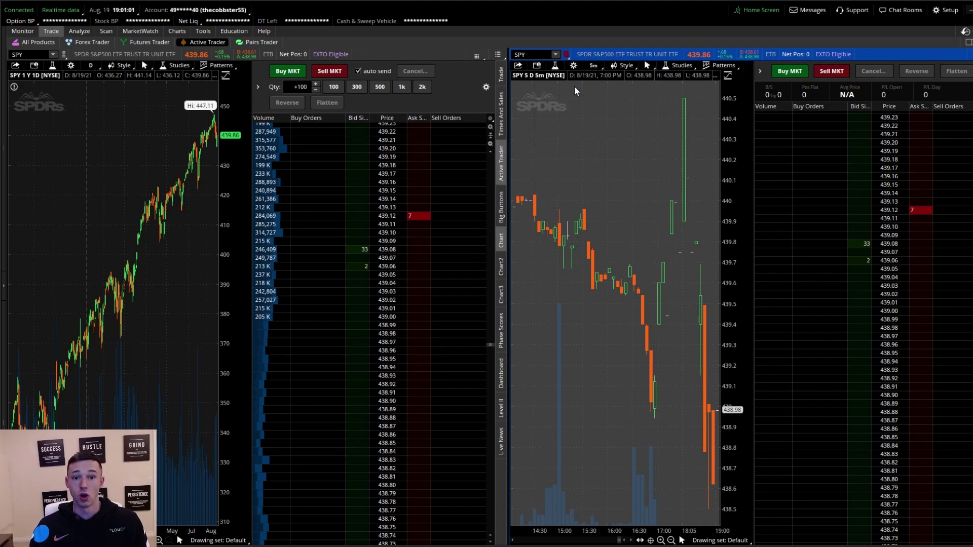
{"action": "left_click", "coordinate": [567, 55]}
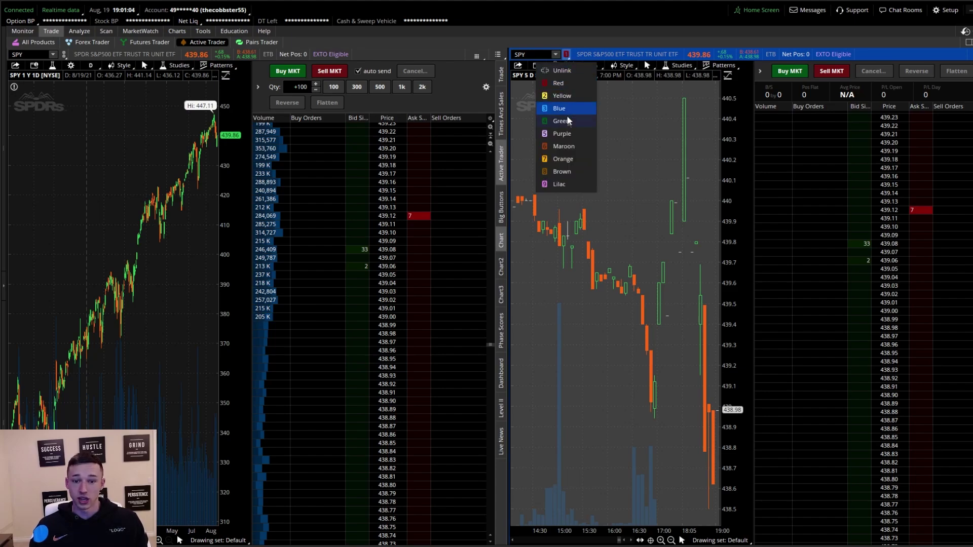
{"action": "left_click", "coordinate": [564, 87]}
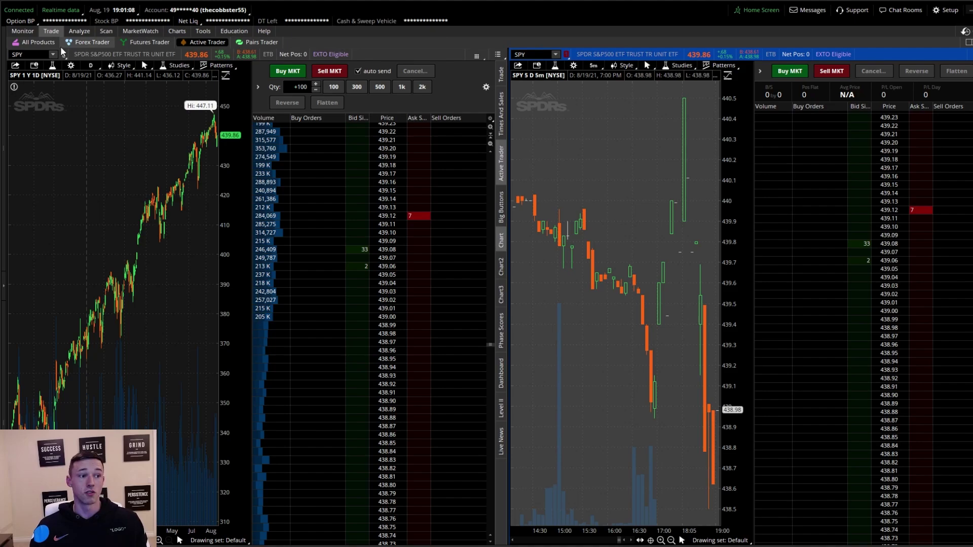
- From the All Products chain, send the .SPY210820C441 call to the Red link group
{"action": "left_click", "coordinate": [31, 41]}
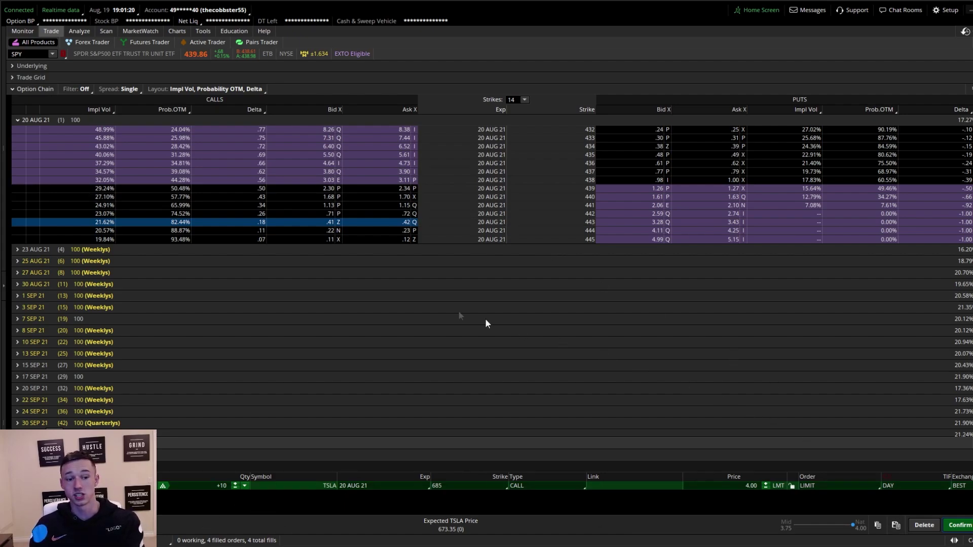
{"action": "right_click", "coordinate": [400, 206]}
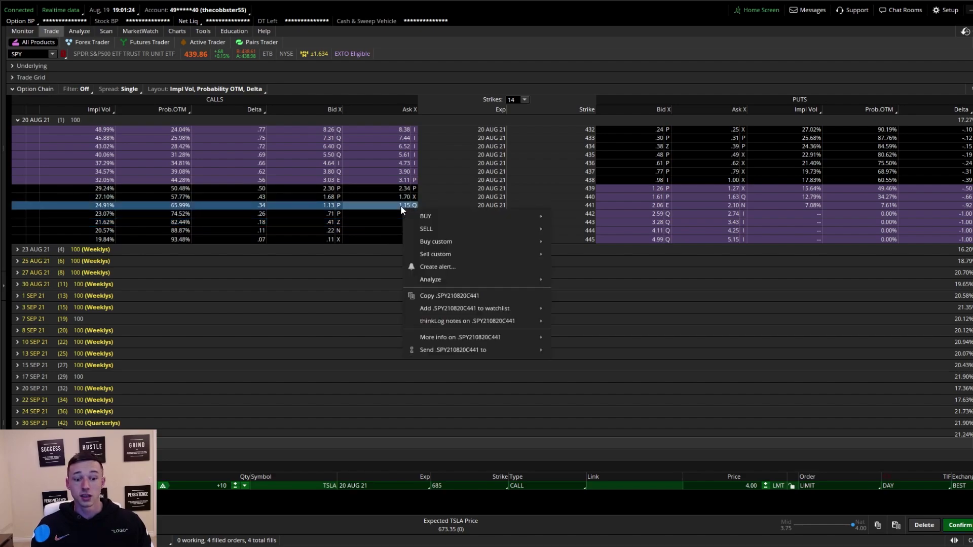
{"action": "mouse_move", "coordinate": [458, 351]}
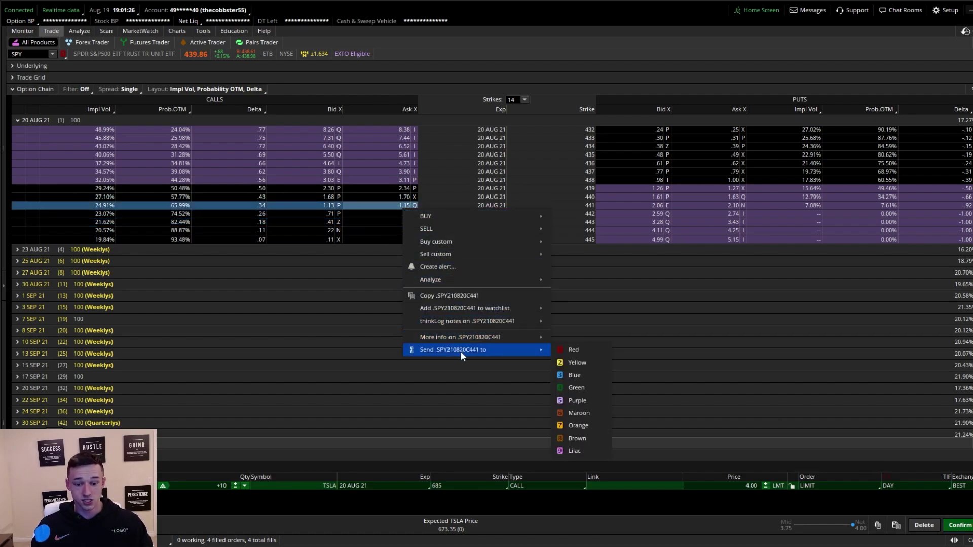
{"action": "left_click", "coordinate": [579, 355]}
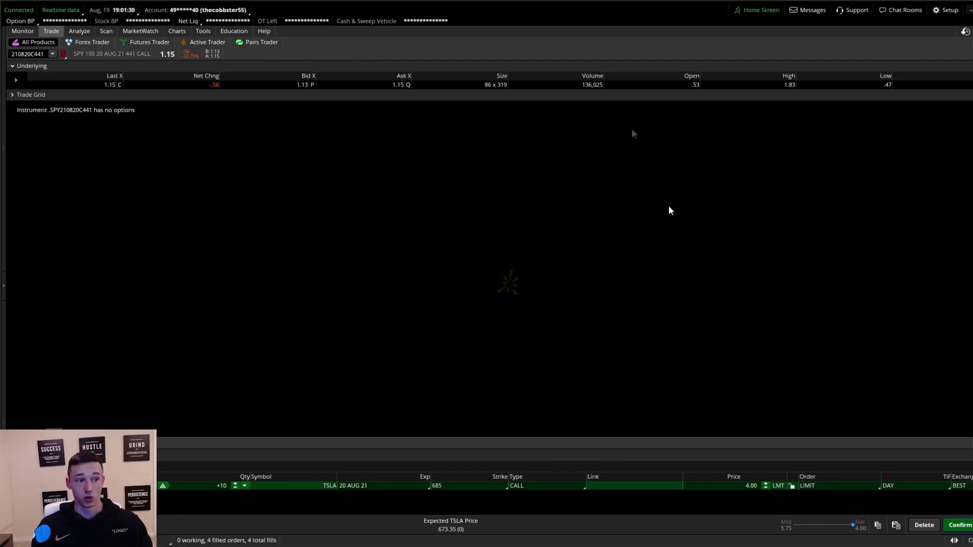
- Move Auto Send on/off and Quantity with Buttons onto the 441 call ladder's first button line
{"action": "left_click", "coordinate": [207, 42]}
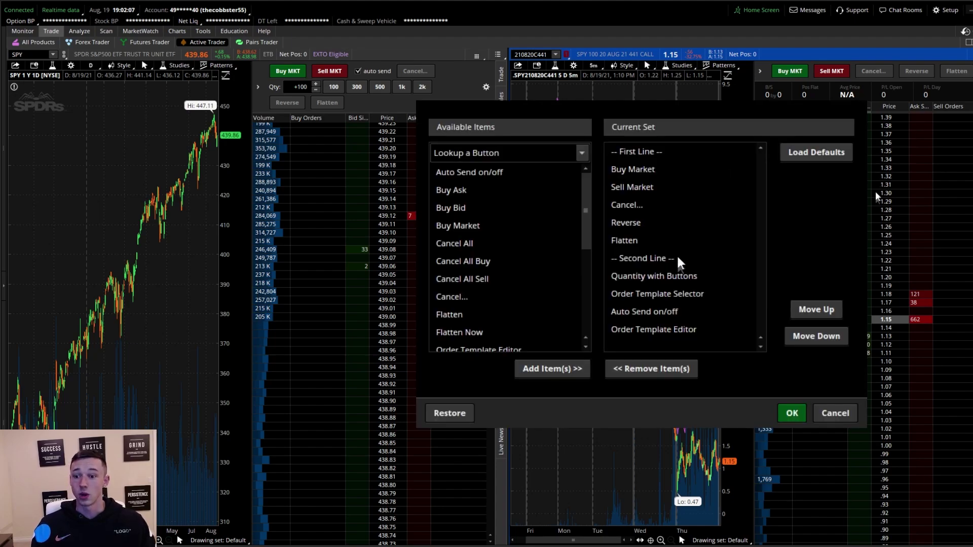
{"action": "left_click", "coordinate": [667, 311]}
{"action": "left_click_drag", "start_coordinate": [658, 215], "coordinate": [659, 230]}
{"action": "left_click", "coordinate": [655, 295]}
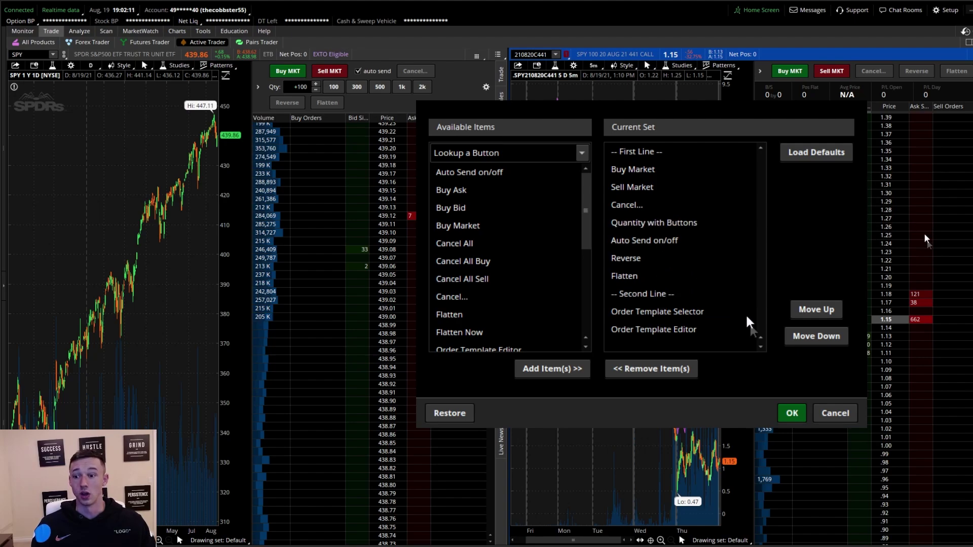
{"action": "left_click", "coordinate": [794, 413]}
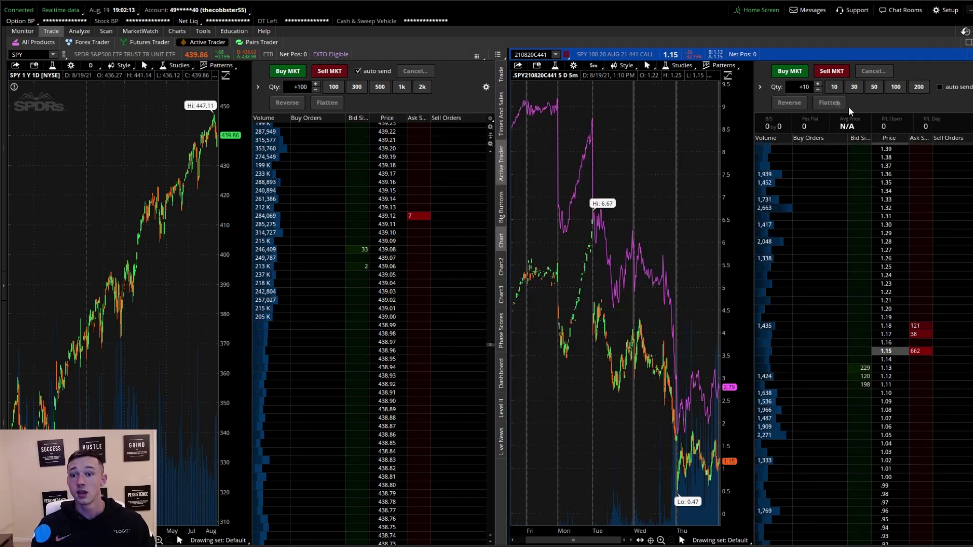
- Set the 441 call panel's quantity to 1 and turn auto send off, then back on
{"action": "left_click", "coordinate": [789, 71]}
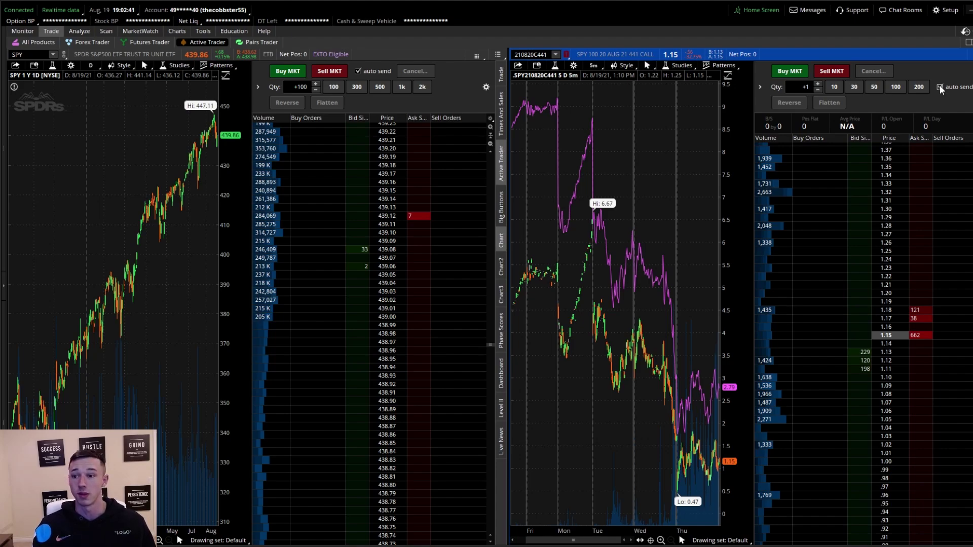
{"action": "left_click", "coordinate": [940, 86]}
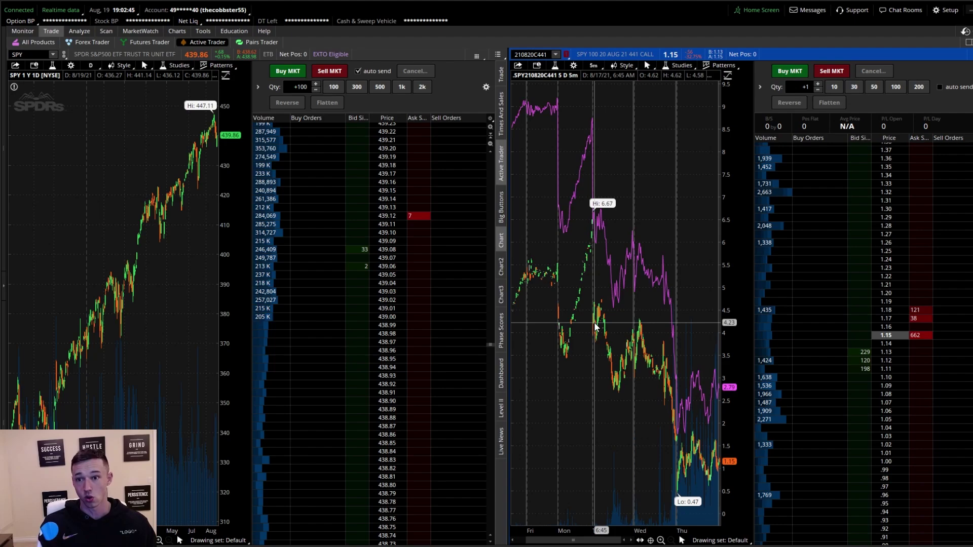
{"action": "left_click", "coordinate": [942, 88]}
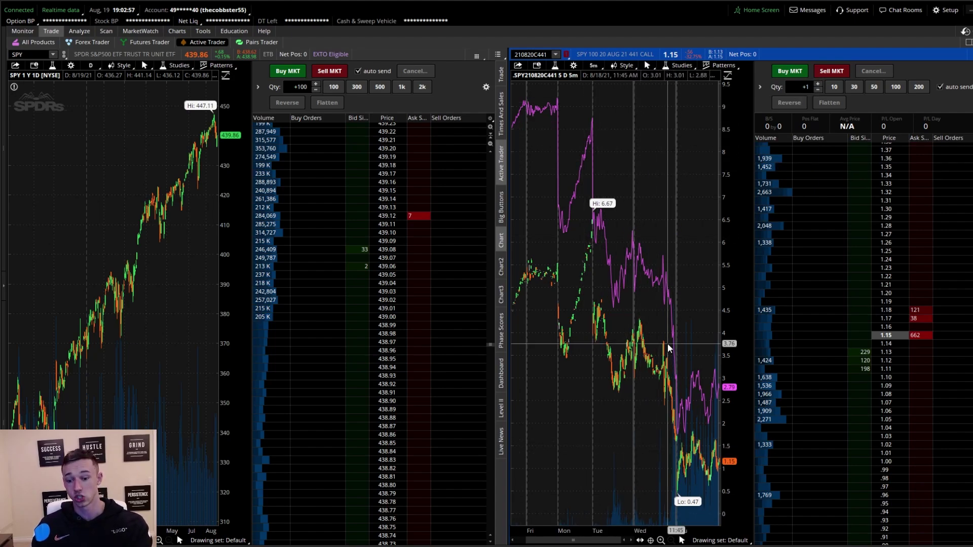
{"action": "scroll", "coordinate": [644, 382], "scroll_direction": "up", "scroll_amount": 3}
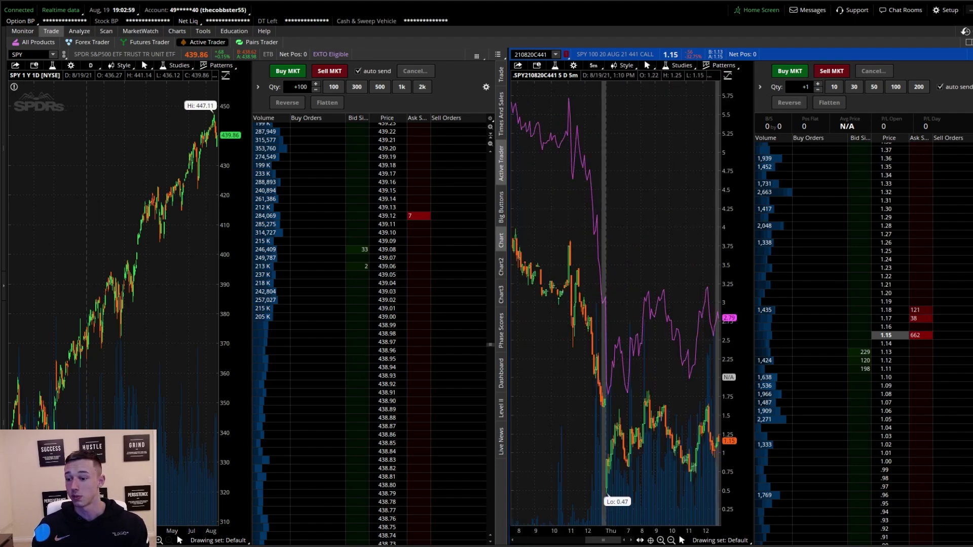
- Show Level II quotes for the 441 call and drag the divider down to enlarge its chart
{"action": "left_click", "coordinate": [500, 408]}
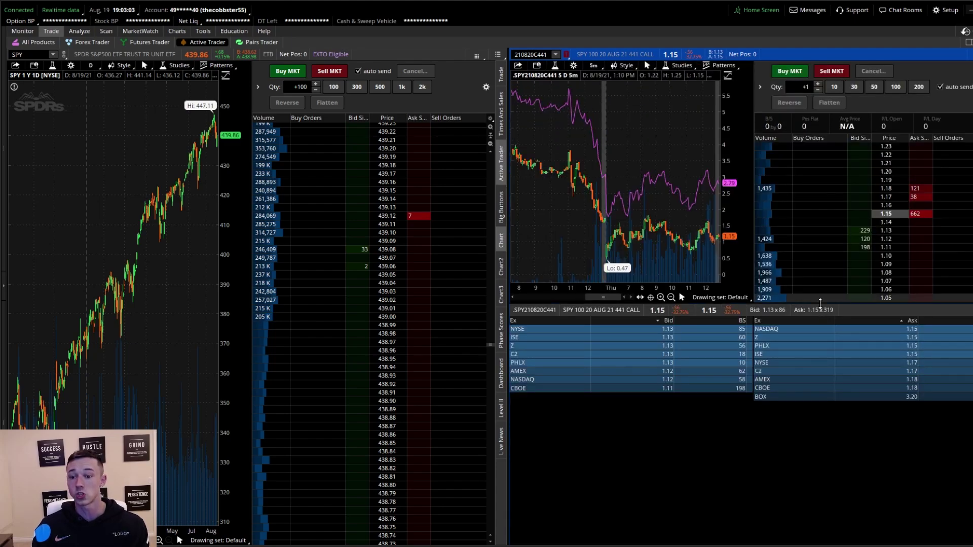
{"action": "left_click_drag", "start_coordinate": [822, 305], "coordinate": [822, 379]}
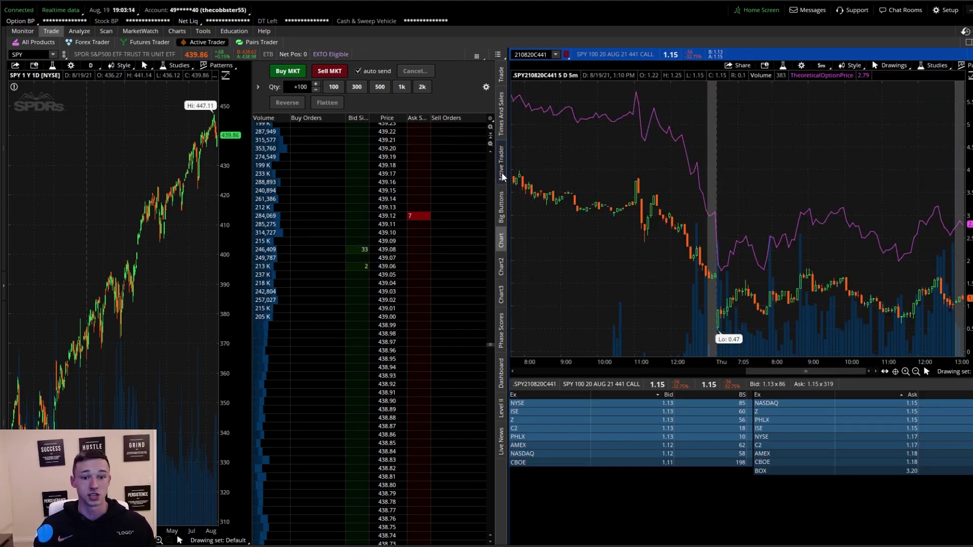
- Drag-select the SPY chart's time axis to zoom into recent daily candles
{"action": "left_click_drag", "start_coordinate": [412, 248], "coordinate": [465, 247]}
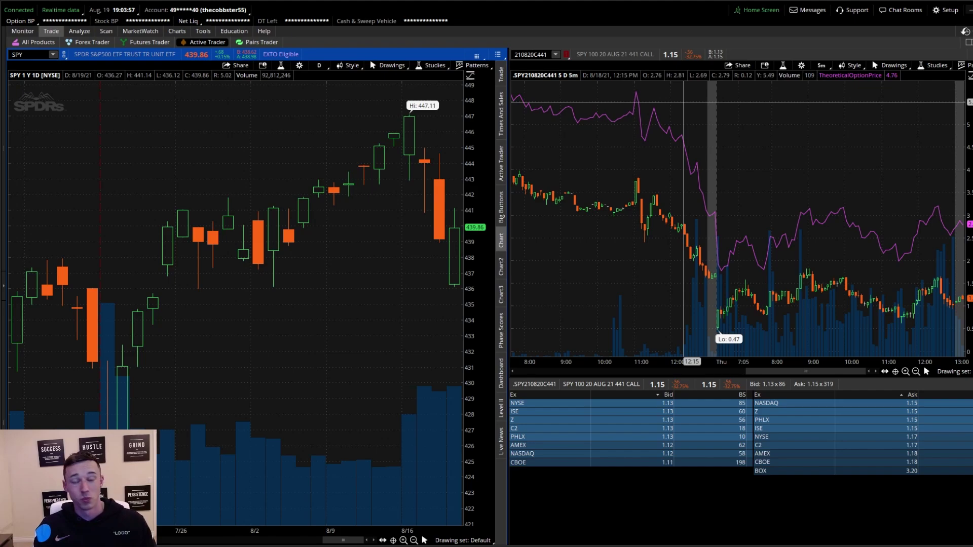
- Switch to a 3x2 grid and load SPY into the bottom-left and bottom-middle panels
{"action": "left_click", "coordinate": [966, 42]}
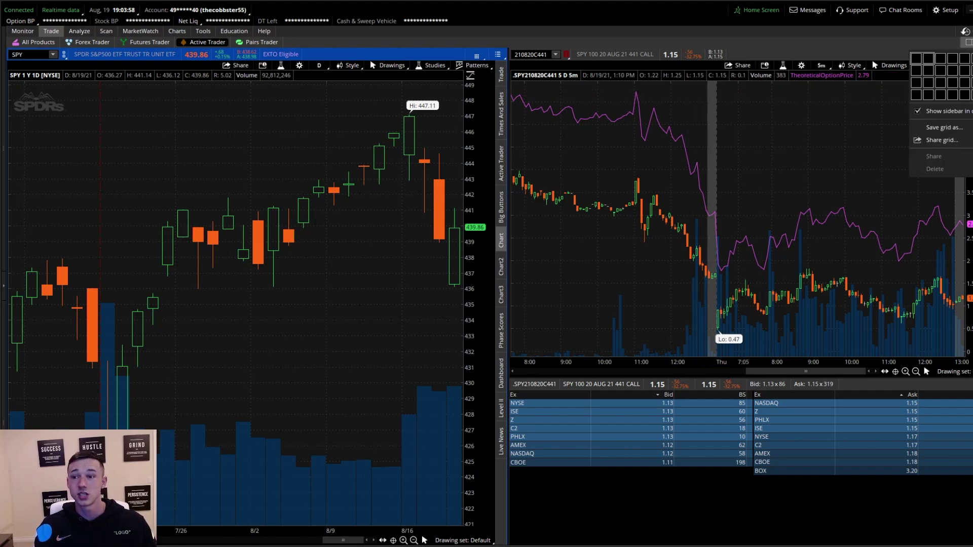
{"action": "left_click", "coordinate": [941, 71]}
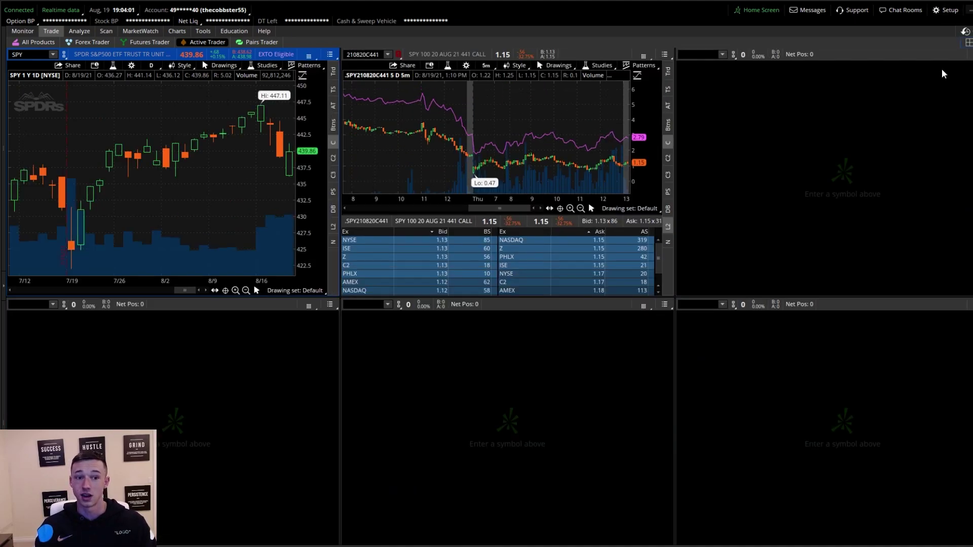
{"action": "left_click", "coordinate": [42, 305]}
{"action": "type", "text": "SPY"}
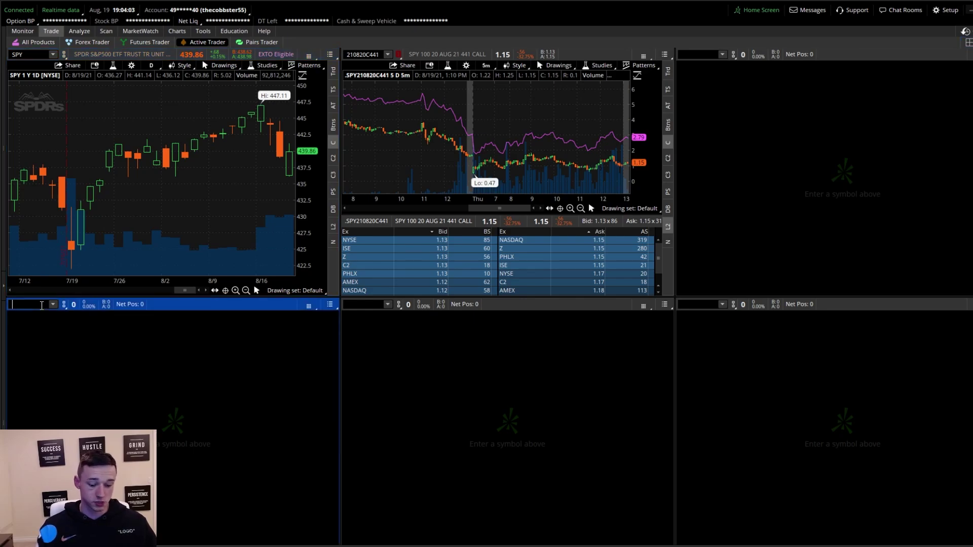
{"action": "key", "text": "Return"}
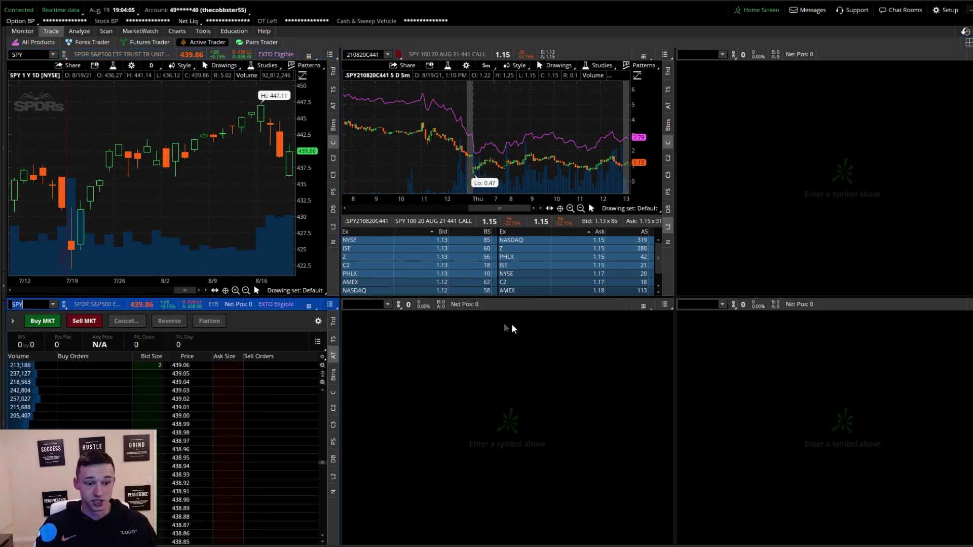
{"action": "left_click", "coordinate": [373, 306]}
{"action": "type", "text": "SPY"}
{"action": "key", "text": "Return"}
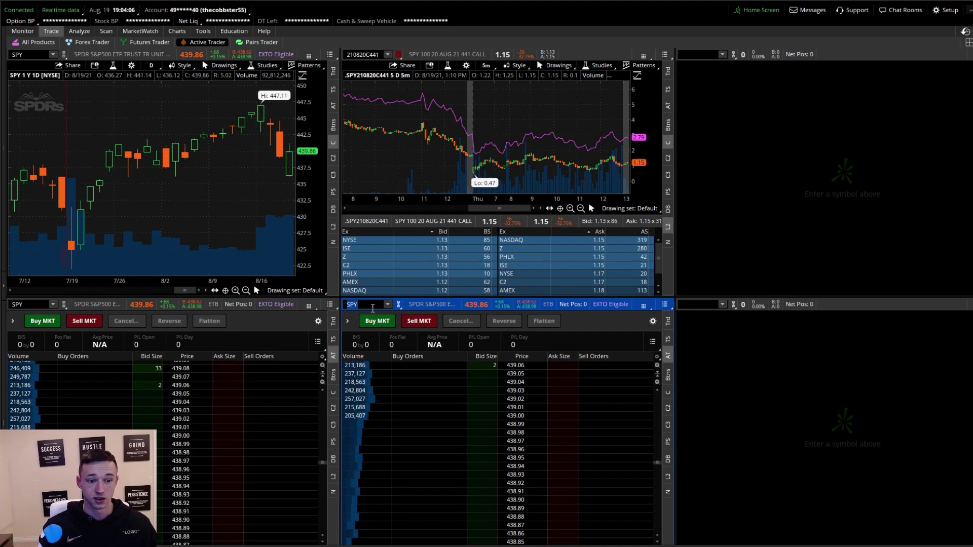
- Load SPY into the bottom-right and top-right panels
{"action": "left_click", "coordinate": [713, 307]}
{"action": "type", "text": "S"}
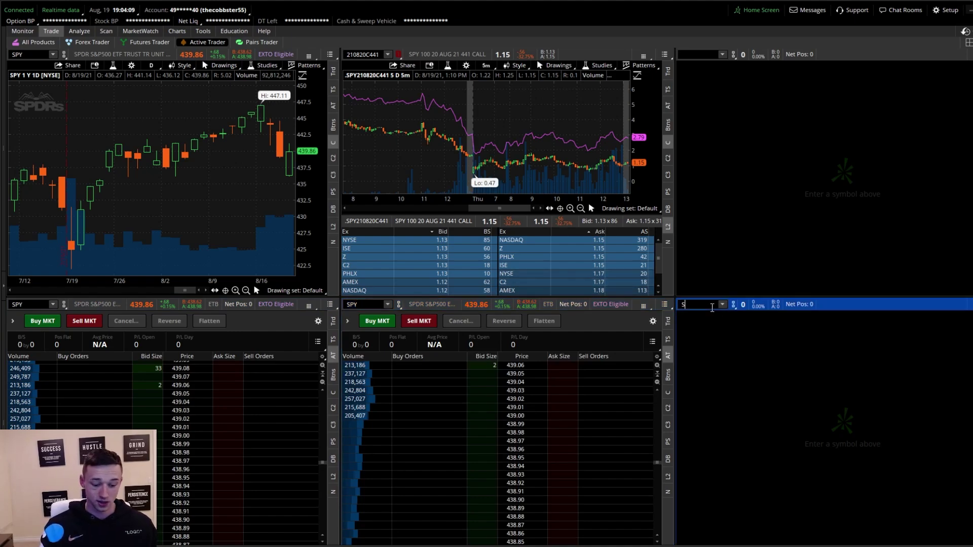
{"action": "type", "text": "PY"}
{"action": "key", "text": "Return"}
{"action": "left_click", "coordinate": [712, 55]}
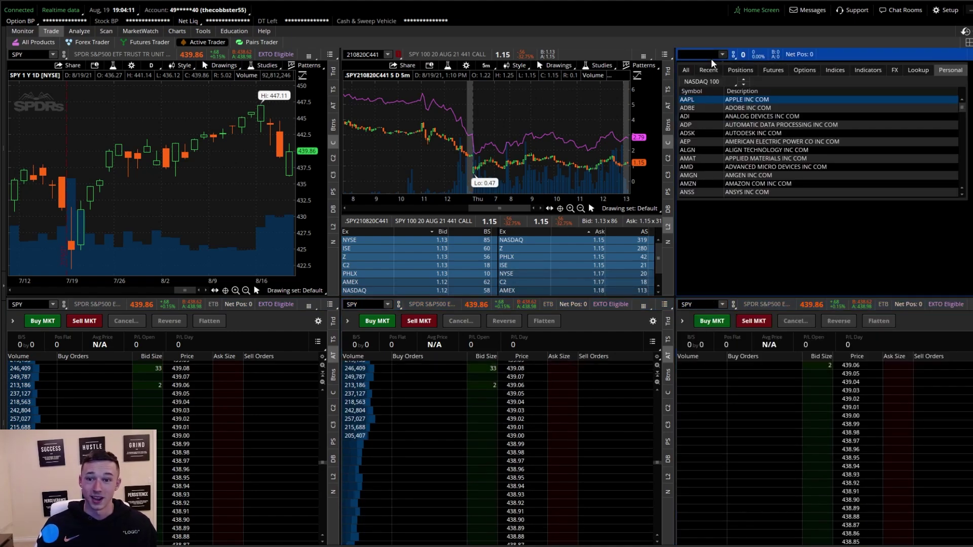
{"action": "left_click", "coordinate": [702, 56]}
{"action": "type", "text": "SPY"}
{"action": "key", "text": "Return"}
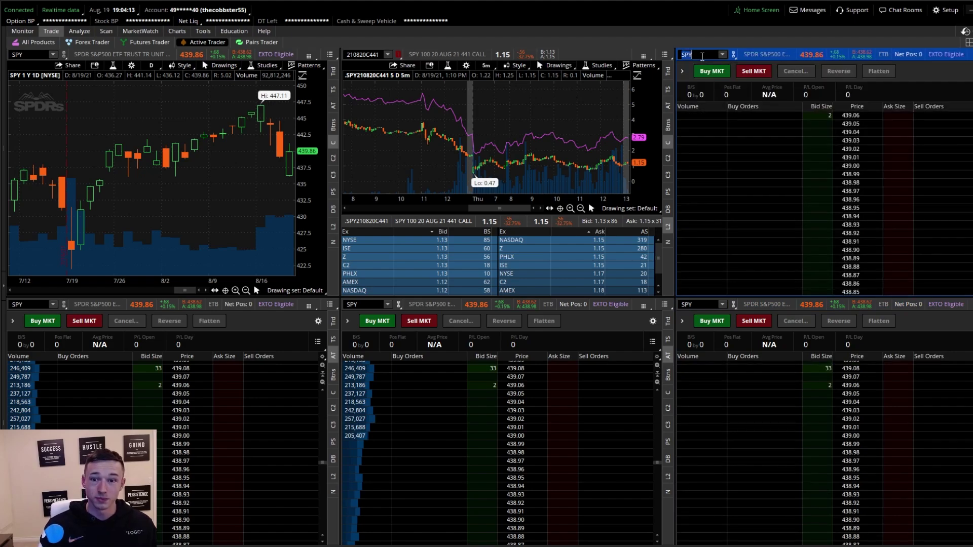
- Expand the top-right, bottom-right, bottom-middle and bottom-left SPY ladders to show their charts
{"action": "left_click", "coordinate": [682, 71]}
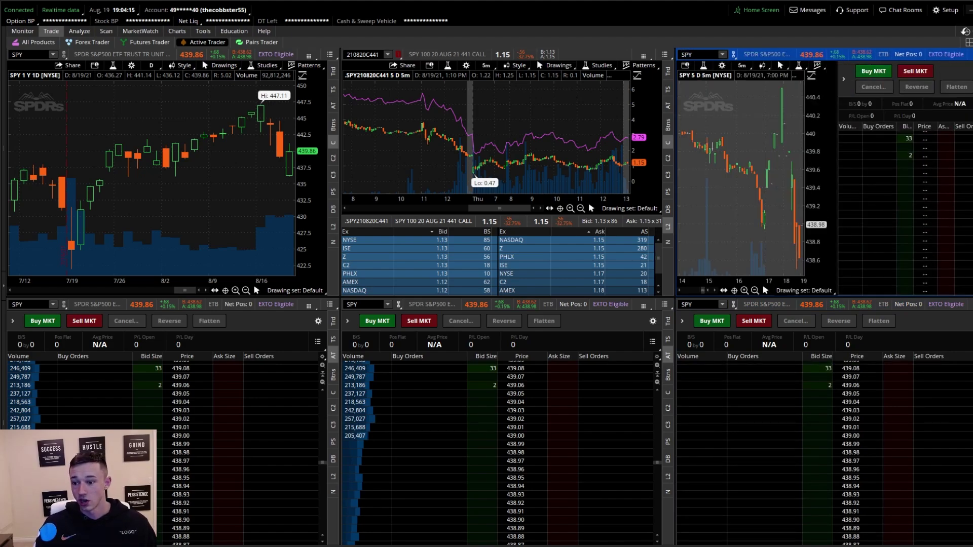
{"action": "left_click", "coordinate": [682, 321]}
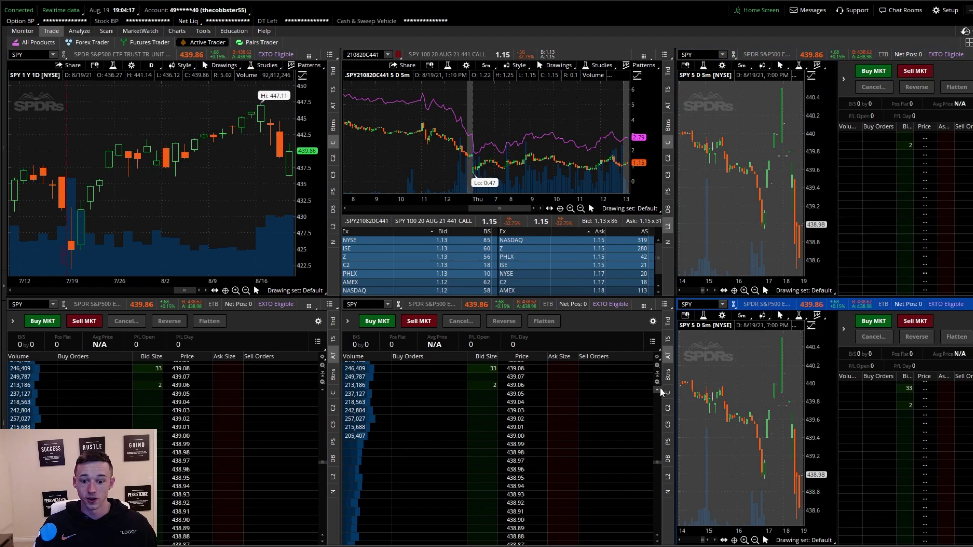
{"action": "left_click", "coordinate": [347, 321]}
{"action": "left_click", "coordinate": [12, 320]}
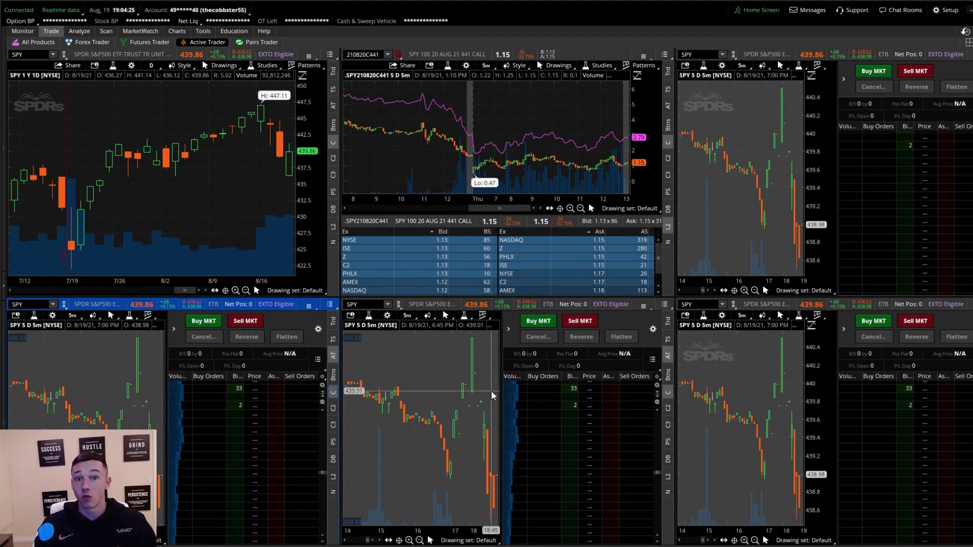
- Link the All Products trade page to the Yellow group and load SPY's option chain
{"action": "left_click", "coordinate": [24, 42]}
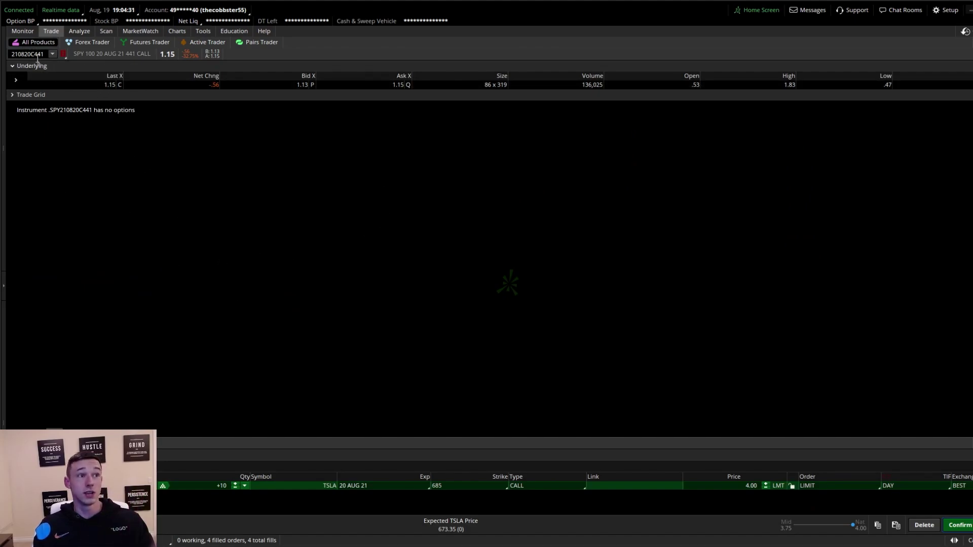
{"action": "left_click", "coordinate": [64, 53]}
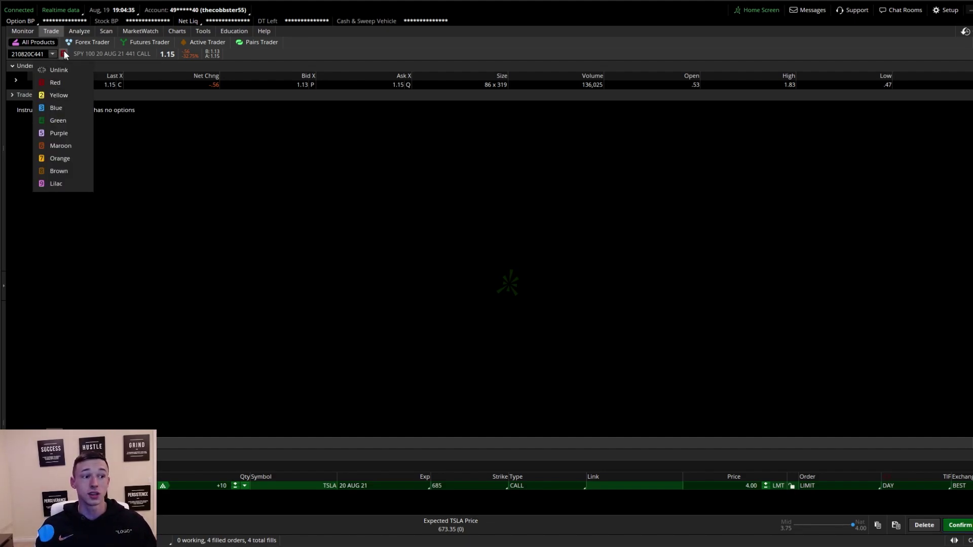
{"action": "left_click", "coordinate": [64, 97]}
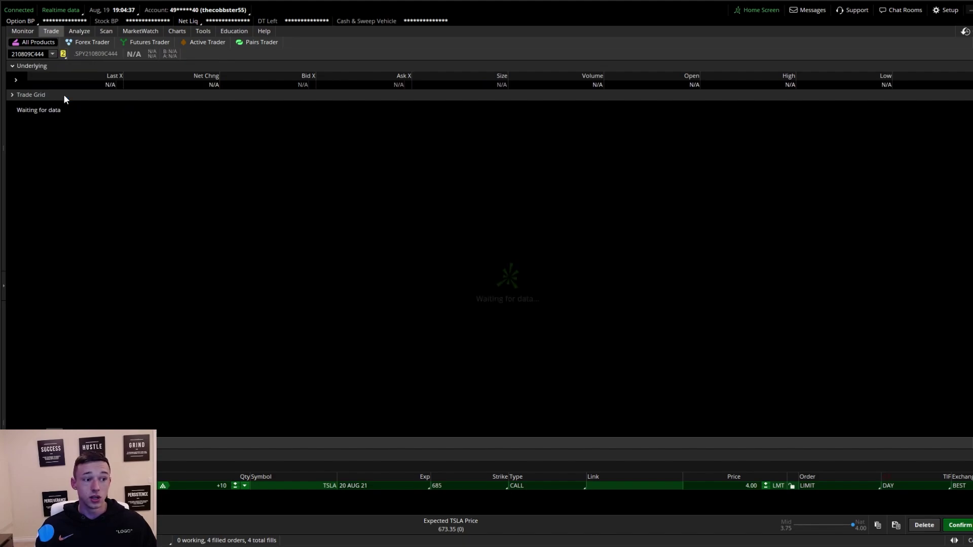
{"action": "left_click", "coordinate": [36, 55]}
{"action": "type", "text": "SPY"}
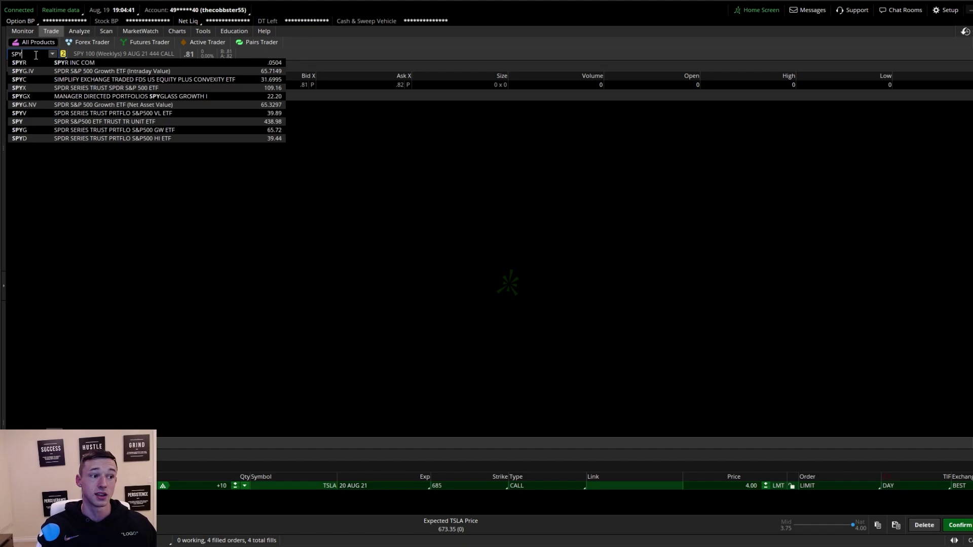
{"action": "key", "text": "Return"}
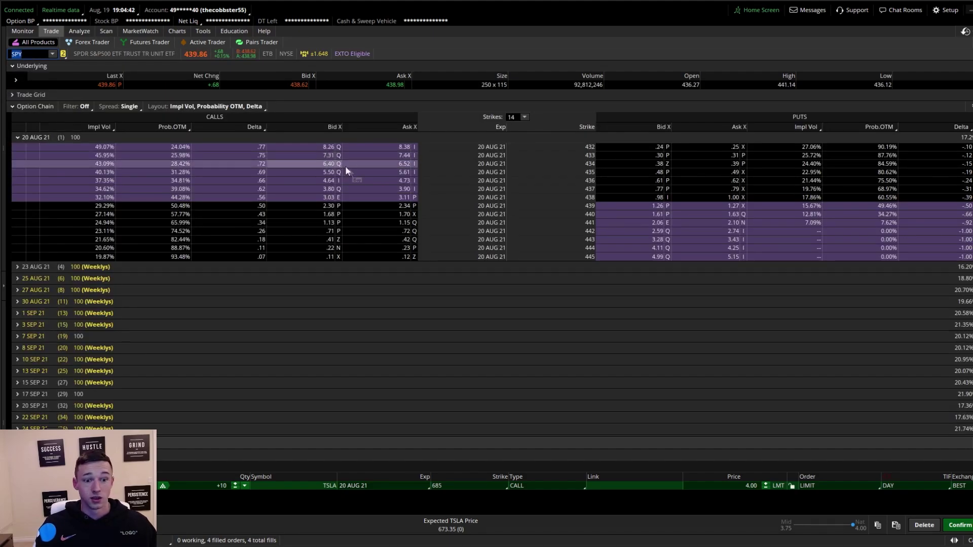
- Send the SPY 20 Aug 21 442 call to the Yellow group and return to Active Trader
{"action": "right_click", "coordinate": [411, 233]}
{"action": "mouse_move", "coordinate": [447, 374]}
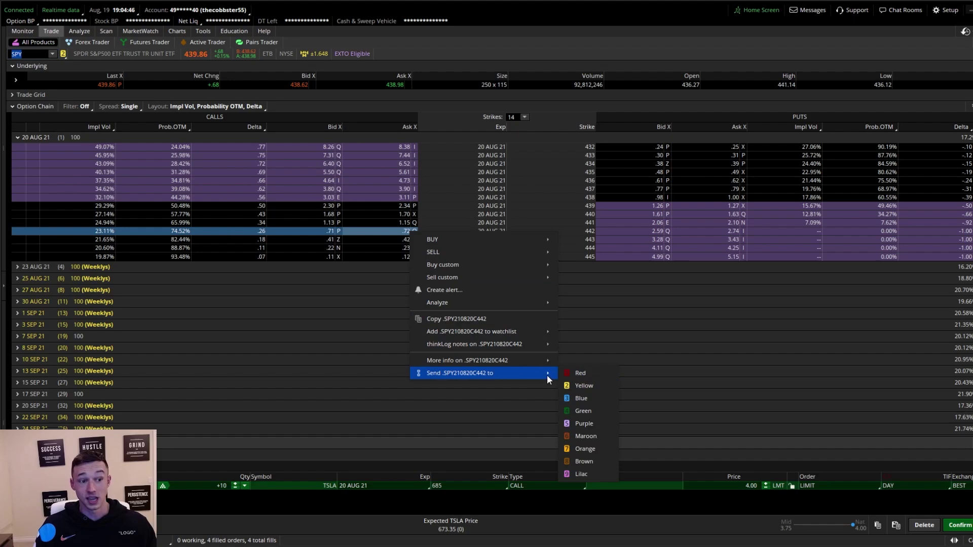
{"action": "left_click", "coordinate": [588, 387]}
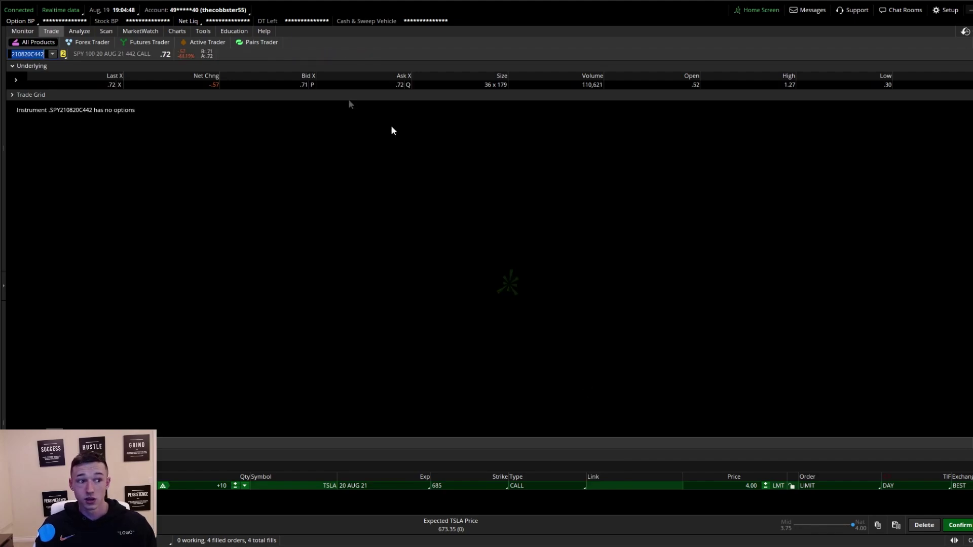
{"action": "left_click", "coordinate": [194, 46]}
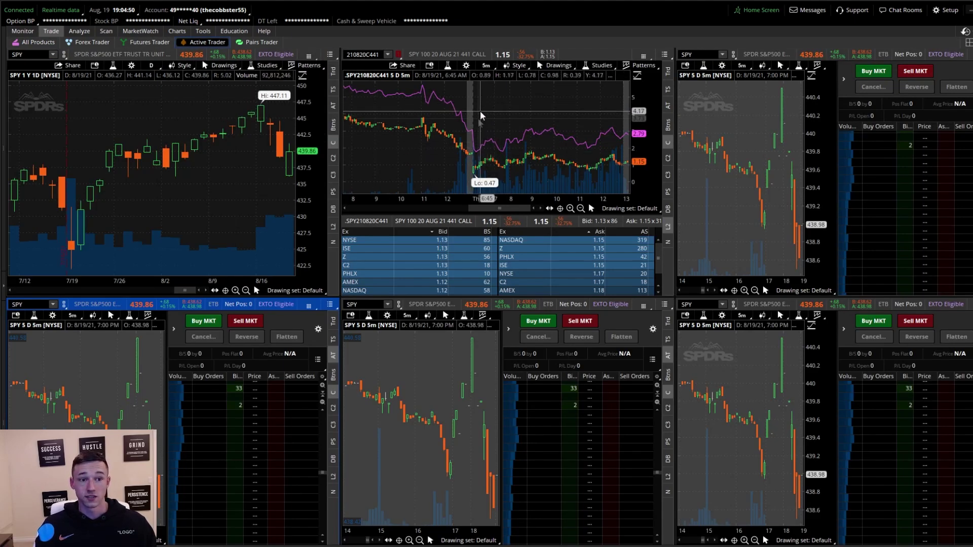
- Link the bottom-middle panel to Yellow, check the All Products link, and come back to Active Trader
{"action": "left_click", "coordinate": [399, 304]}
{"action": "left_click", "coordinate": [394, 349]}
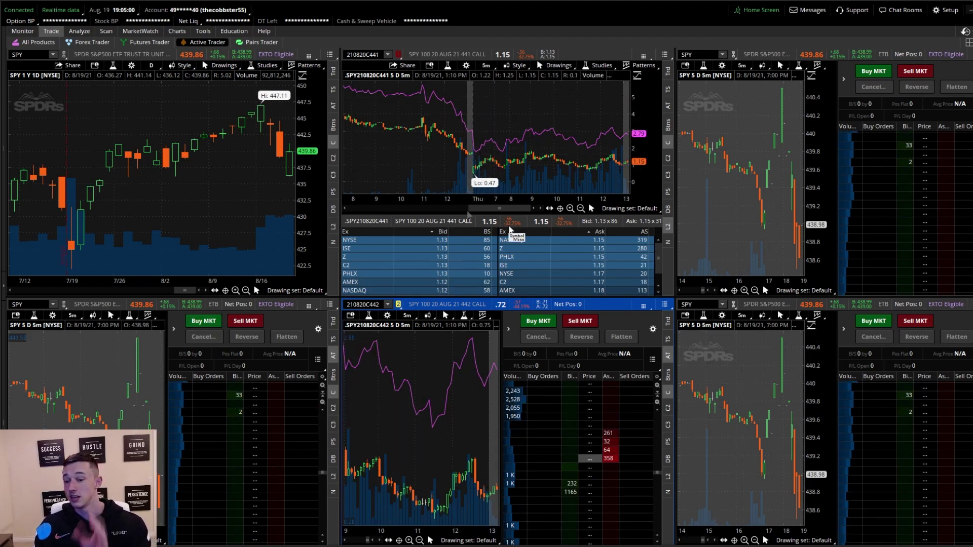
{"action": "left_click", "coordinate": [45, 42]}
{"action": "left_click", "coordinate": [63, 54]}
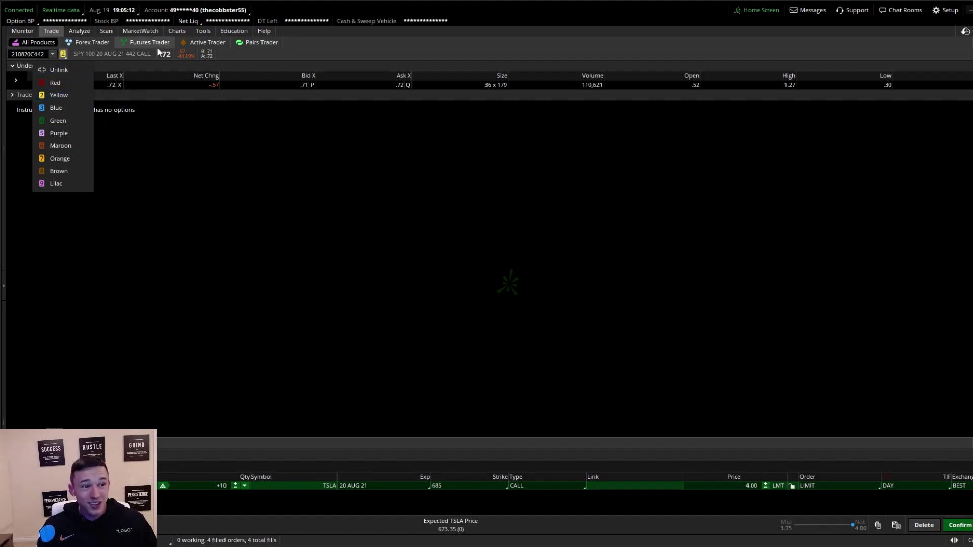
{"action": "left_click", "coordinate": [206, 42]}
- Try the 5x4 grid layout, then reopen the grid layout choices
{"action": "left_click", "coordinate": [967, 42]}
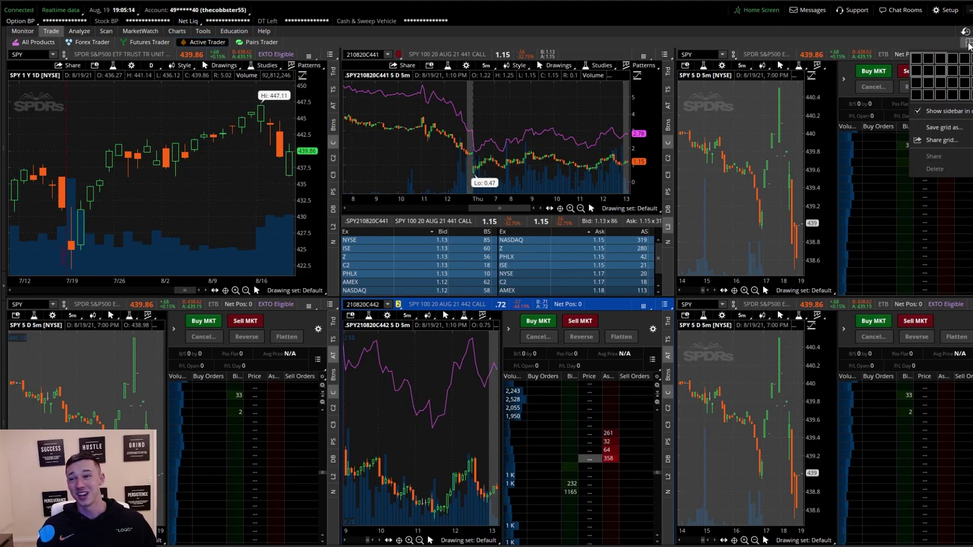
{"action": "left_click", "coordinate": [965, 95]}
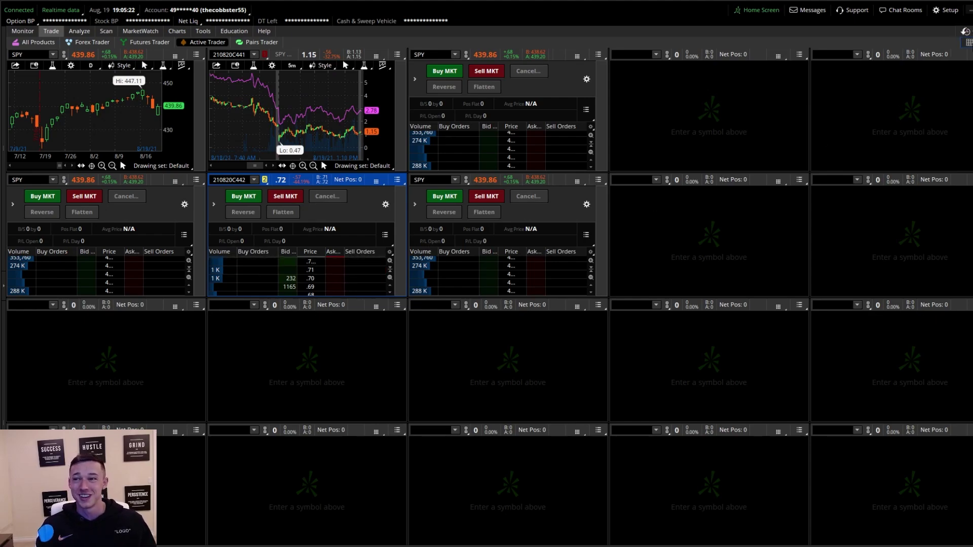
{"action": "left_click", "coordinate": [968, 43]}
{"action": "left_click", "coordinate": [929, 58]}
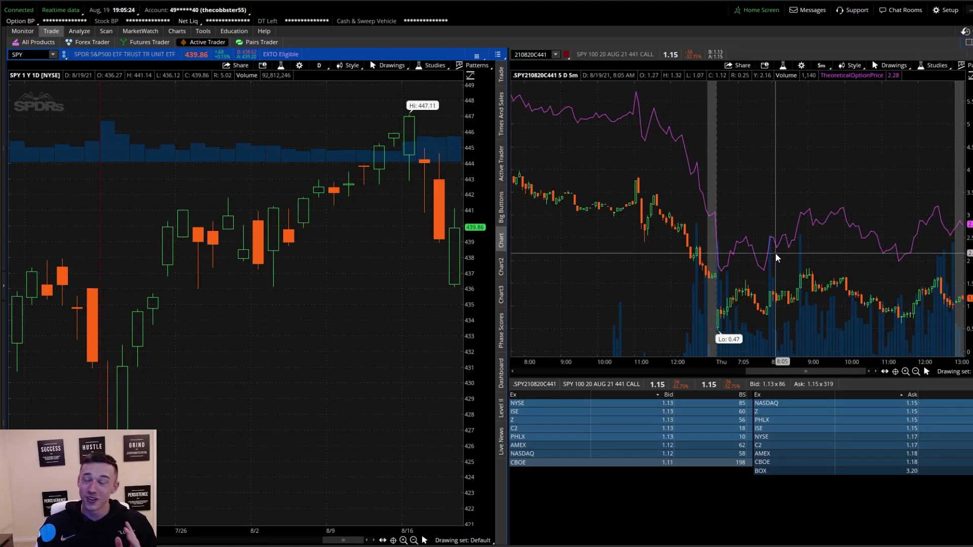